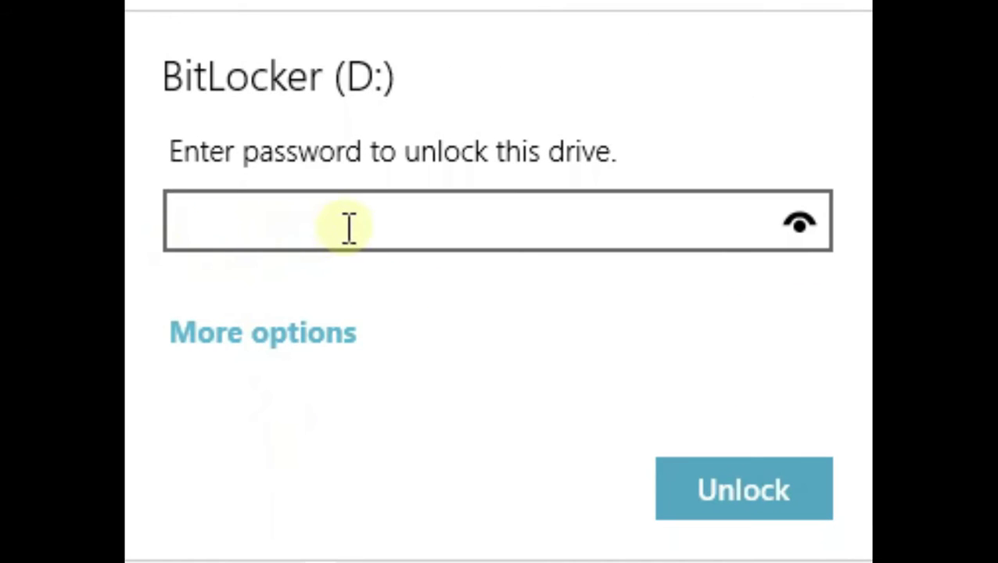
Dismiss the D: drive unlock prompt and select Local Disk (E:) in This PC.
left_click(252, 205)
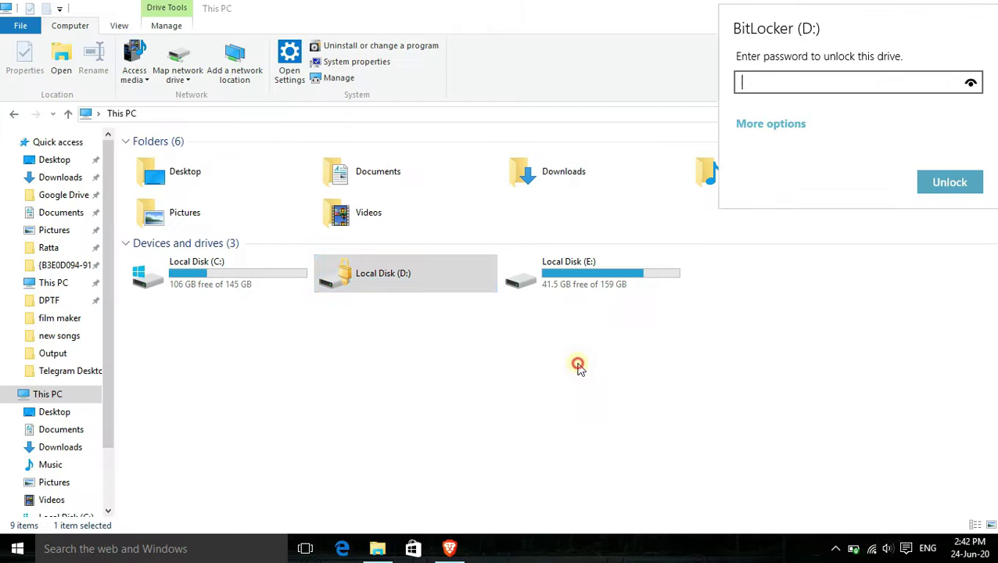
left_click(576, 364)
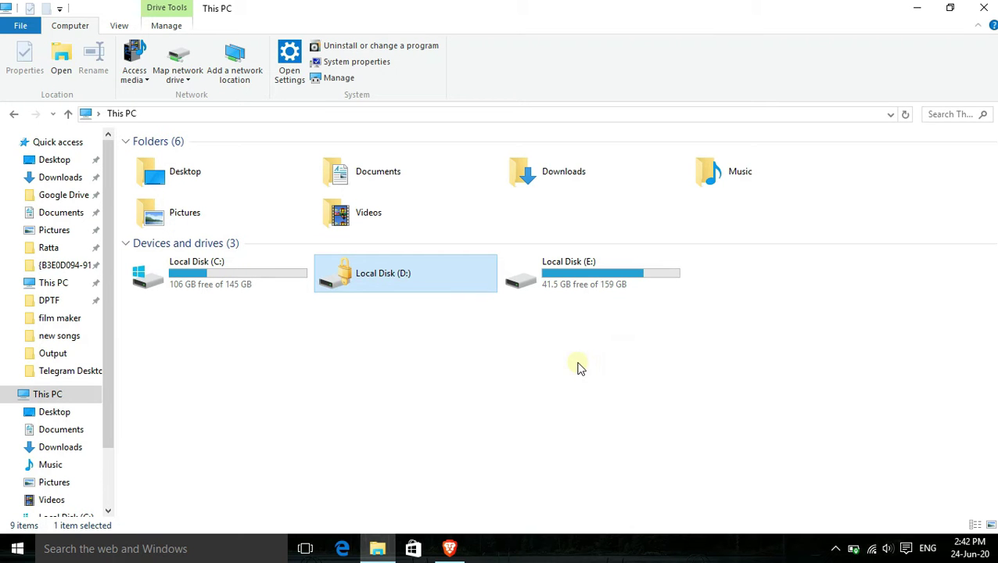
left_click(582, 288)
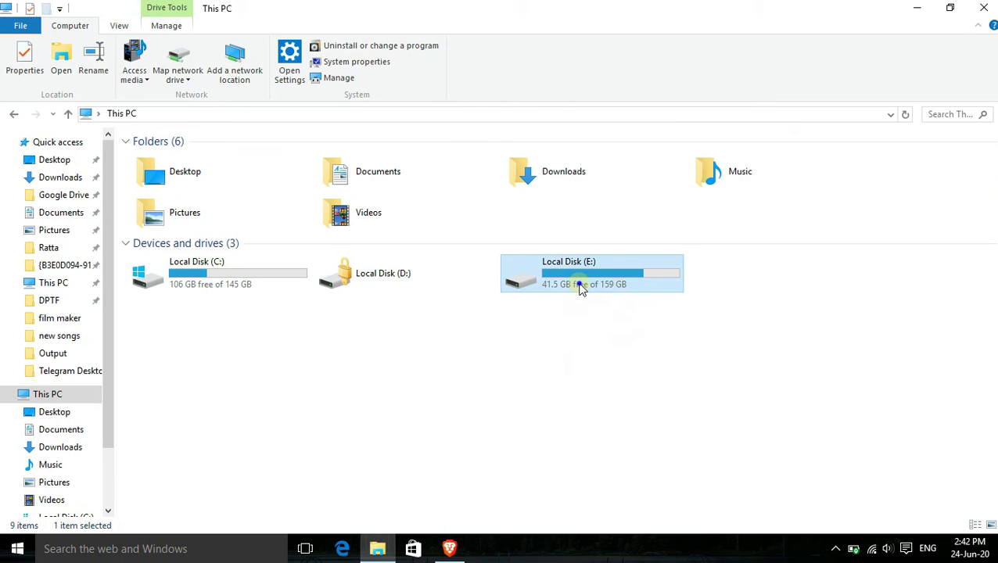
Turn on BitLocker for E: with password unlock, entering the password and starting the re-entry.
right_click(582, 288)
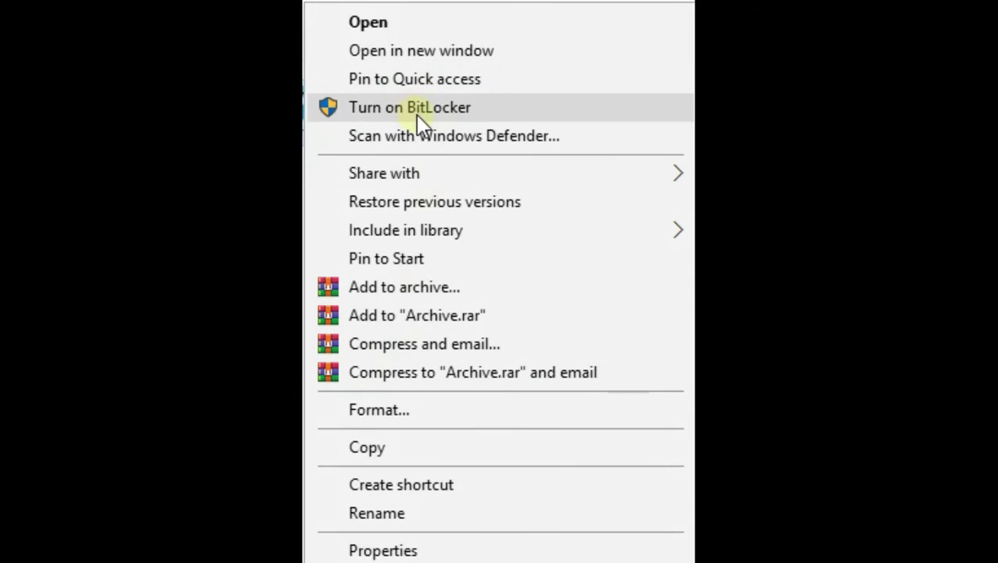
left_click(406, 116)
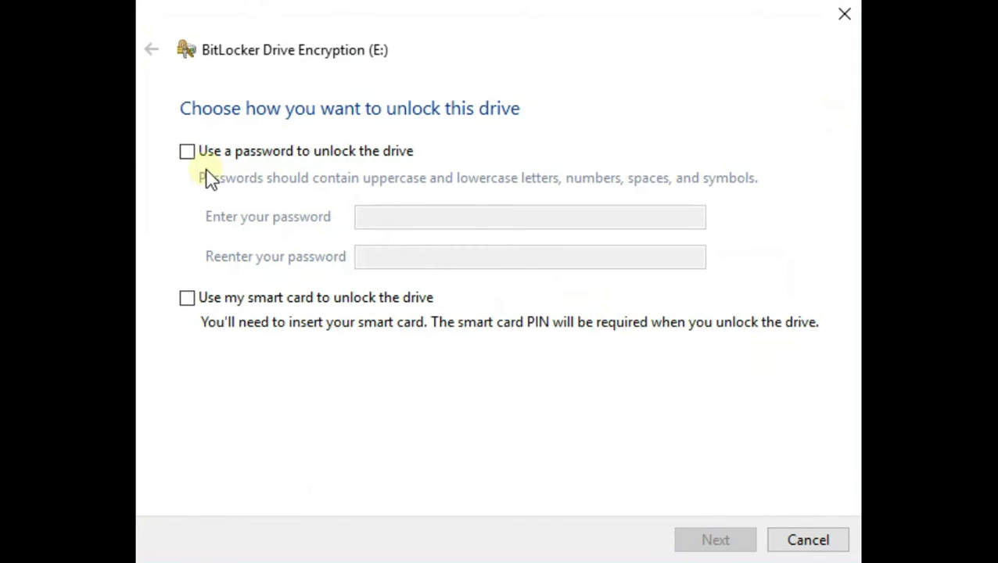
left_click(188, 159)
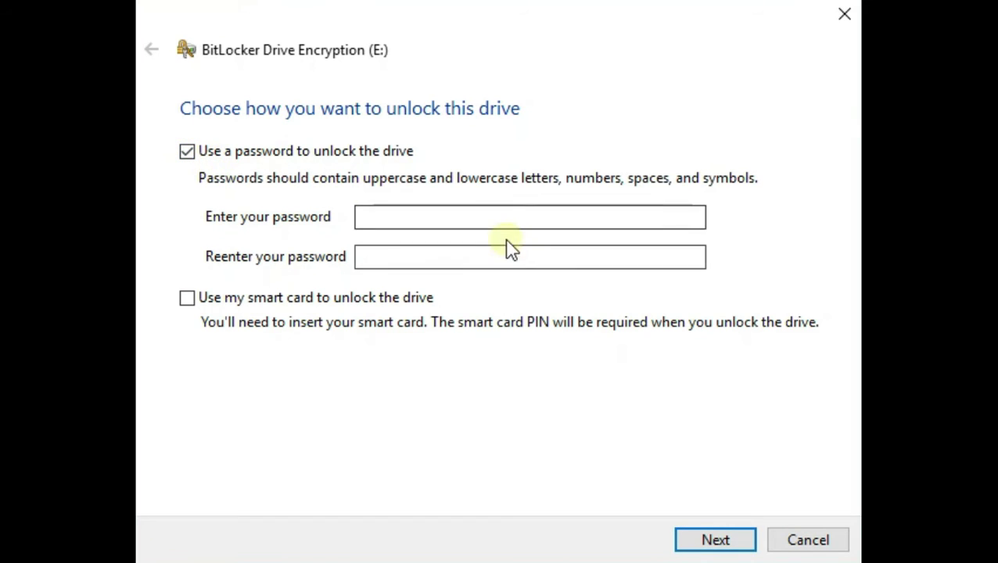
left_click(459, 218)
type("pa")
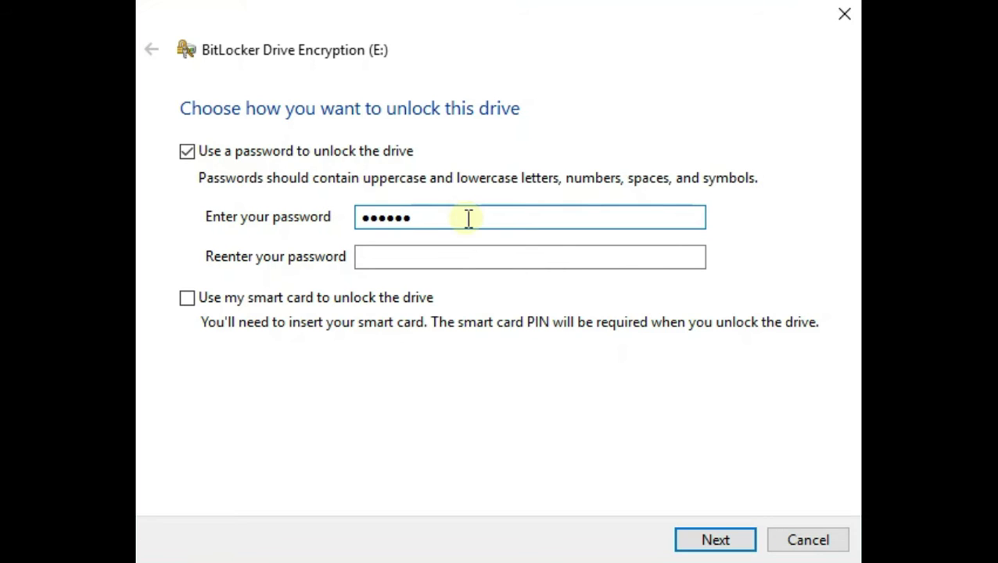
left_click(386, 258)
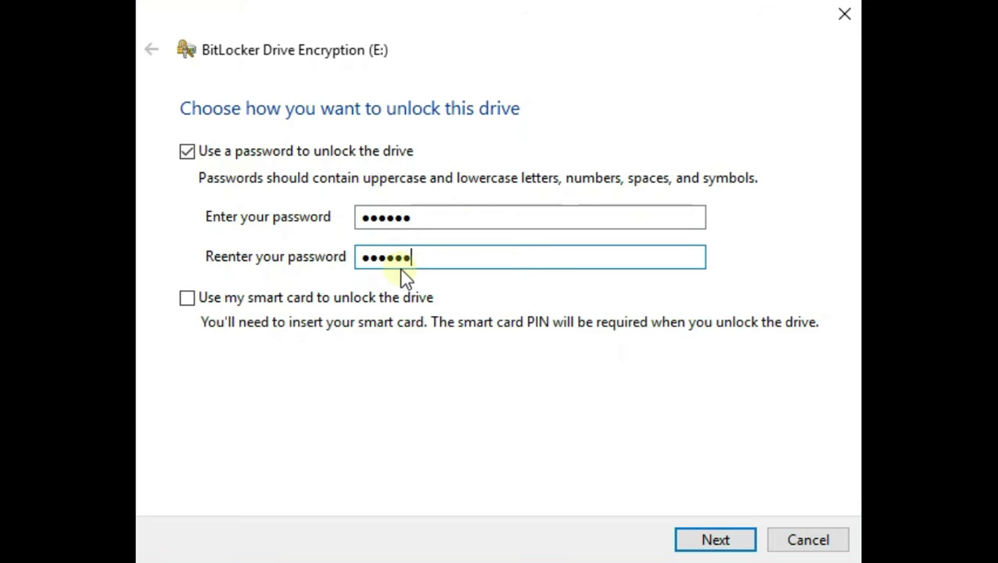
Enable smart-card unlock, then lengthen the too-short password in the first field.
left_click(219, 305)
left_click(710, 540)
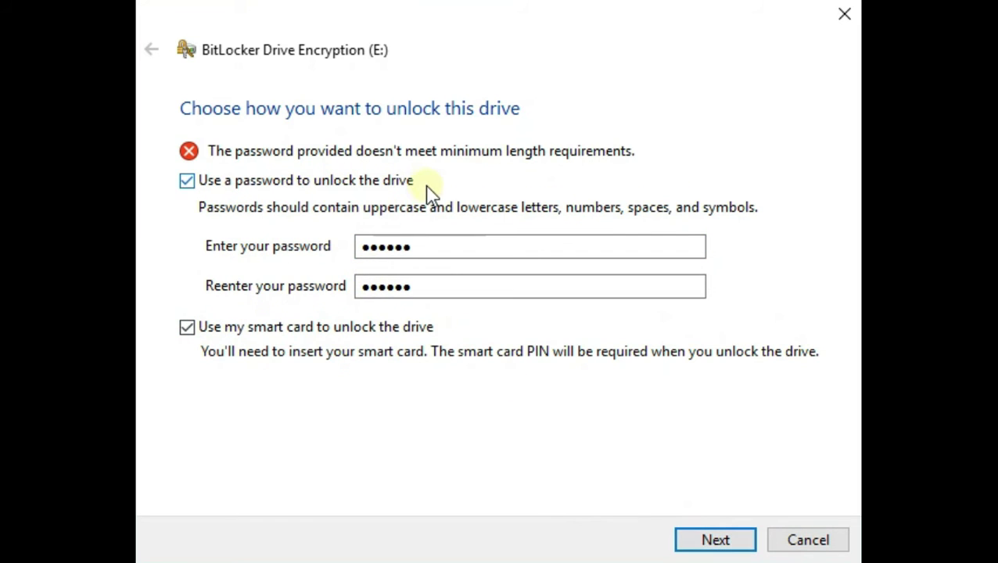
double_click(426, 246)
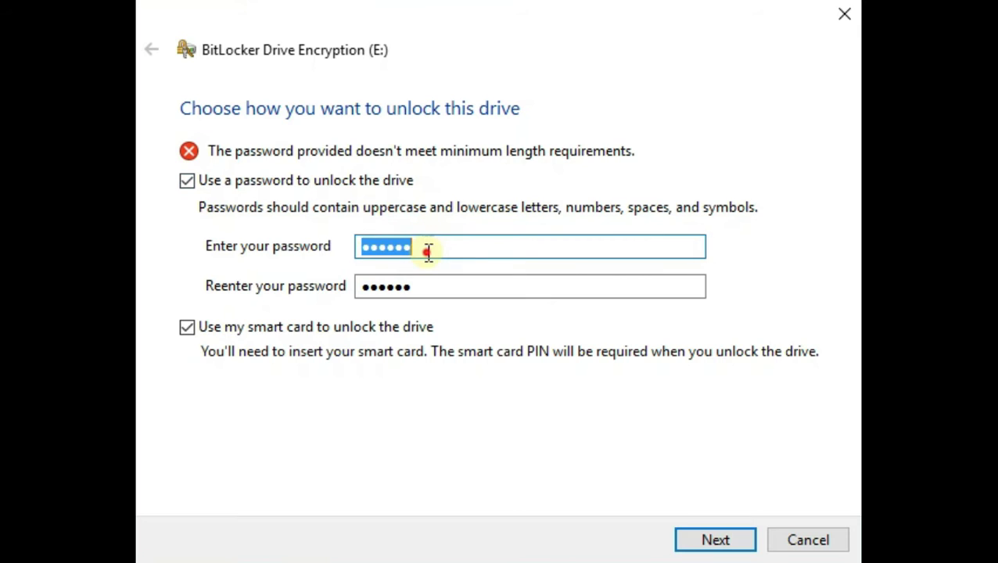
left_click(427, 251)
type("•")
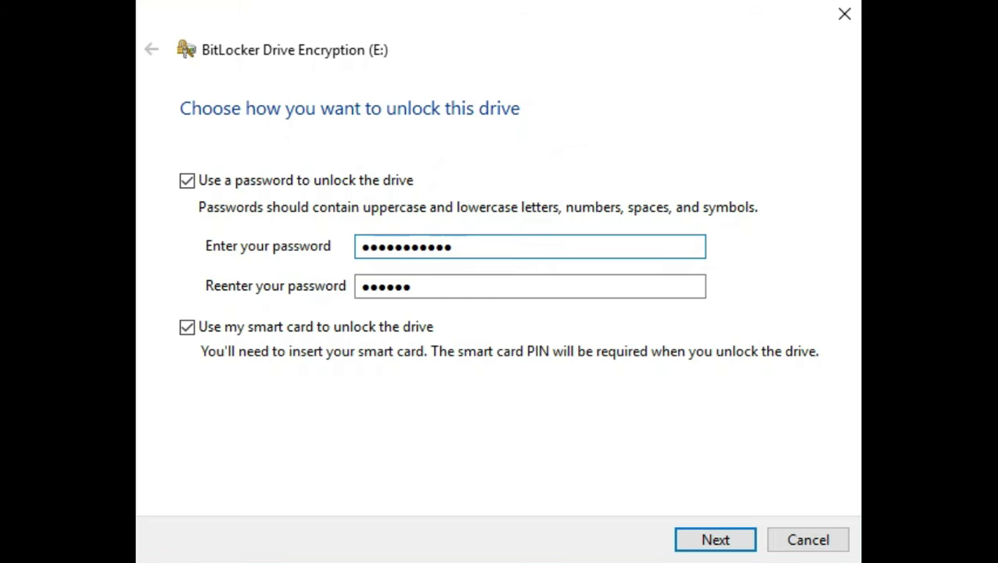
Lengthen the re-entered password and switch smart-card unlocking back off after the error.
double_click(423, 285)
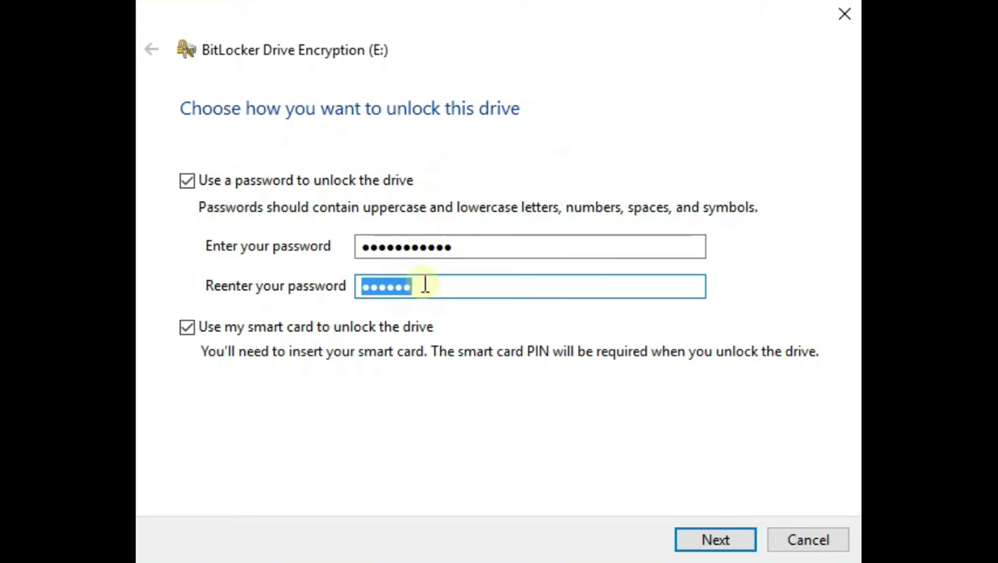
left_click(422, 285)
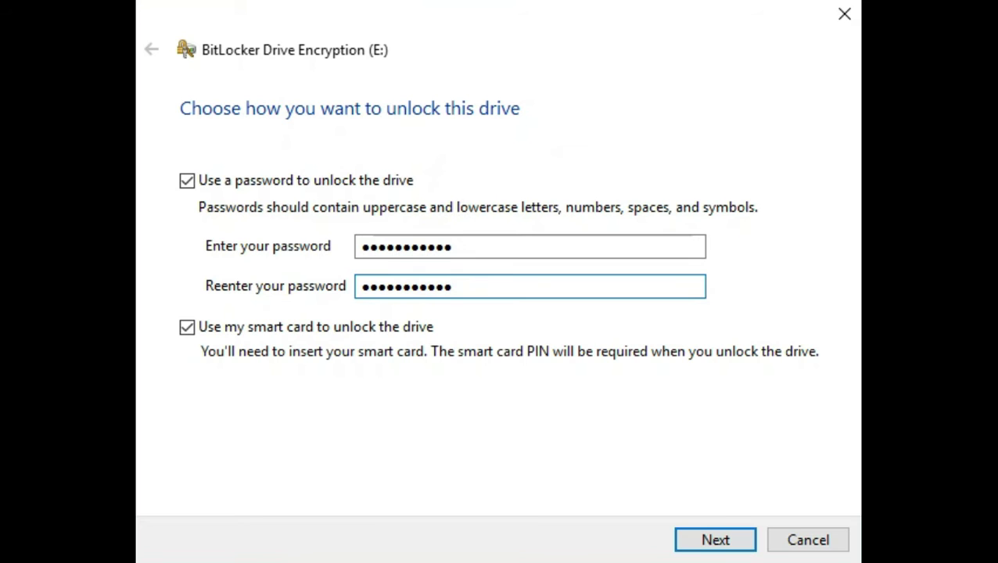
left_click(713, 543)
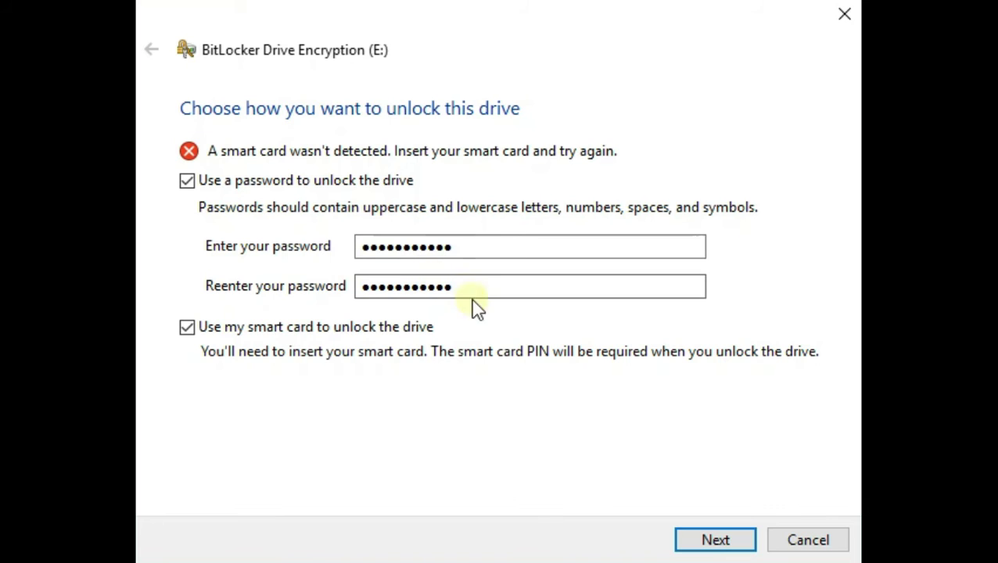
left_click(210, 335)
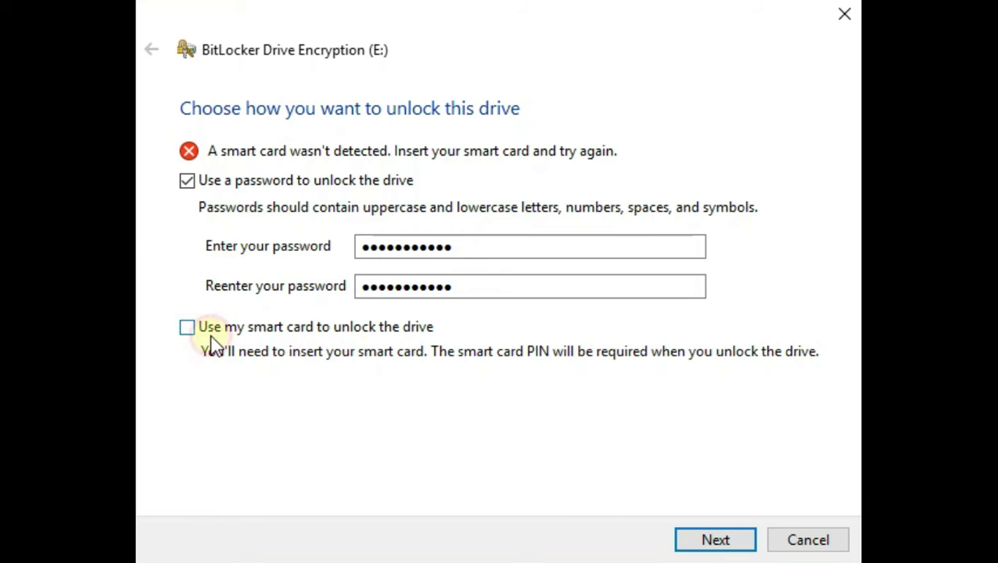
Advance to the recovery-key backup page and choose Save to a file.
left_click(712, 543)
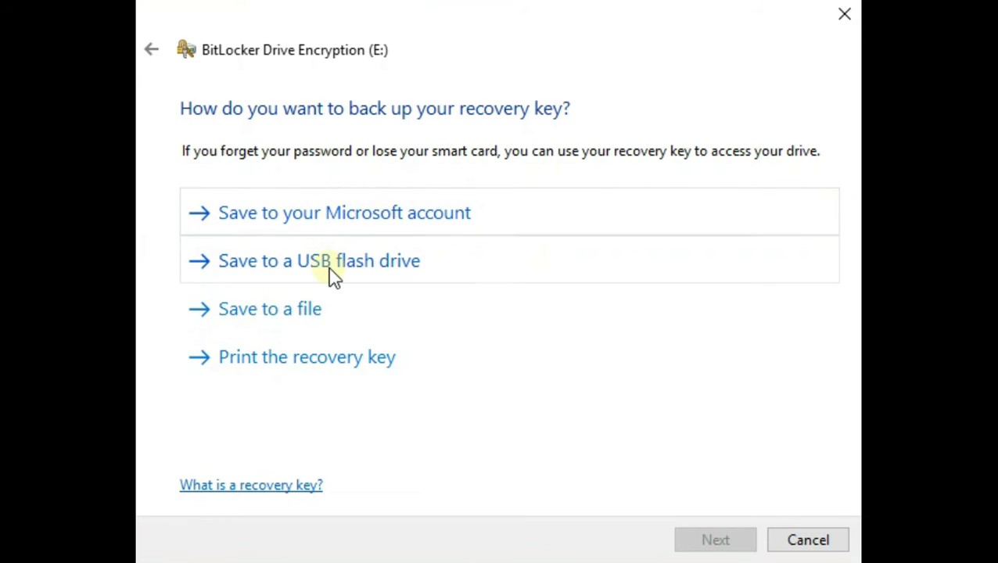
left_click(349, 316)
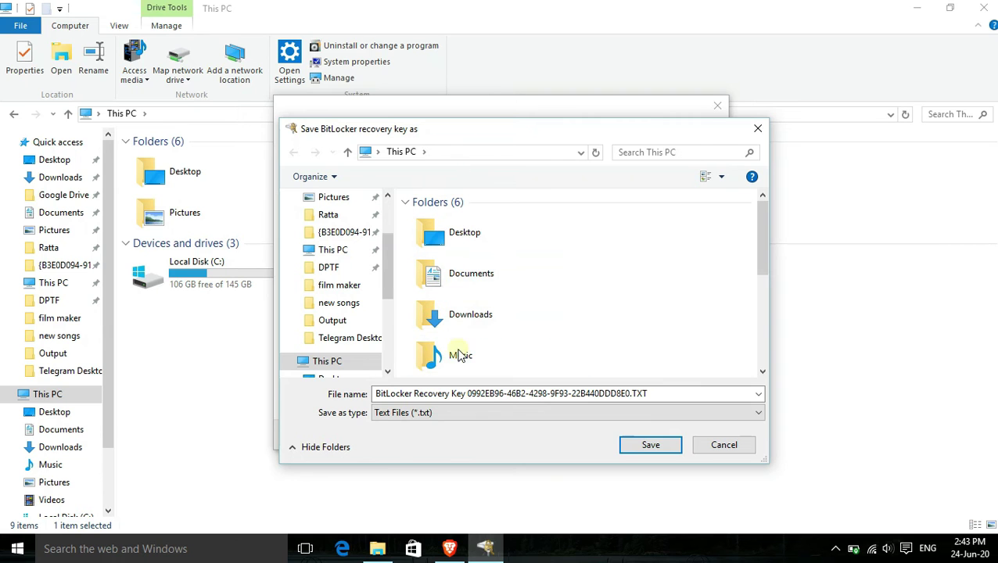
Save the recovery key text file in C:\Users, confirm Yes, and continue to encryption scope.
scroll(494, 308, "down", 1)
scroll(489, 290, "up", 1)
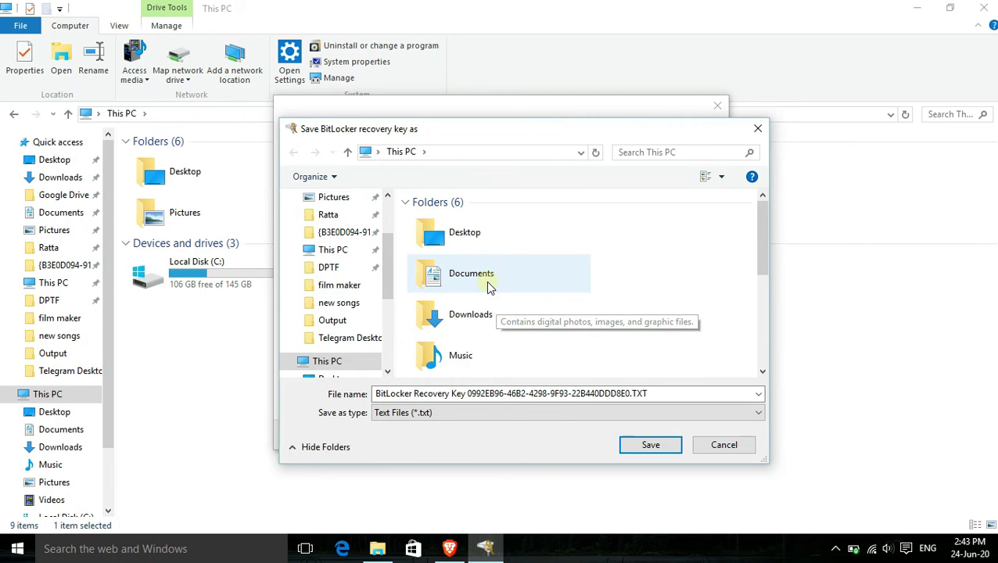
scroll(479, 309, "down", 1)
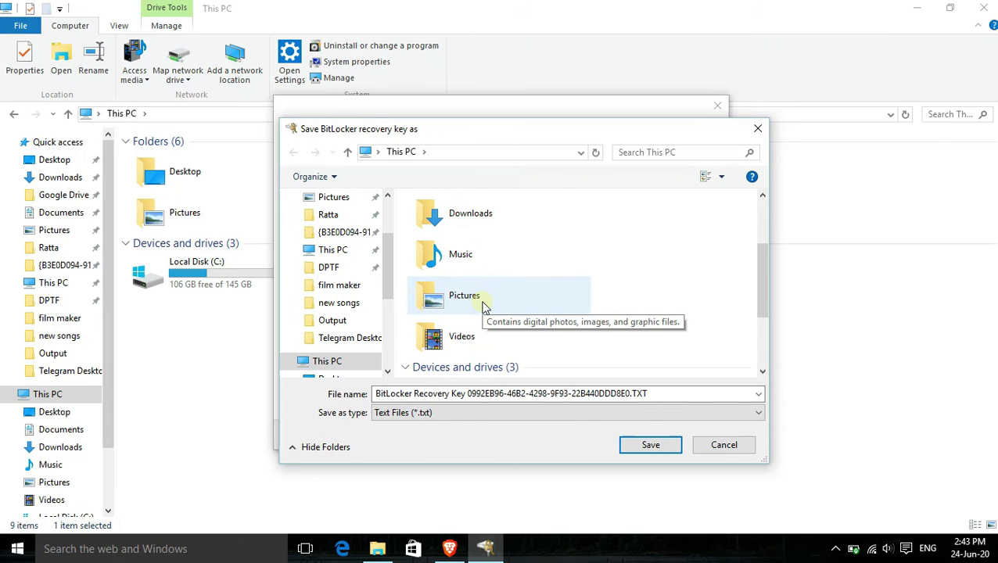
scroll(484, 308, "down", 1)
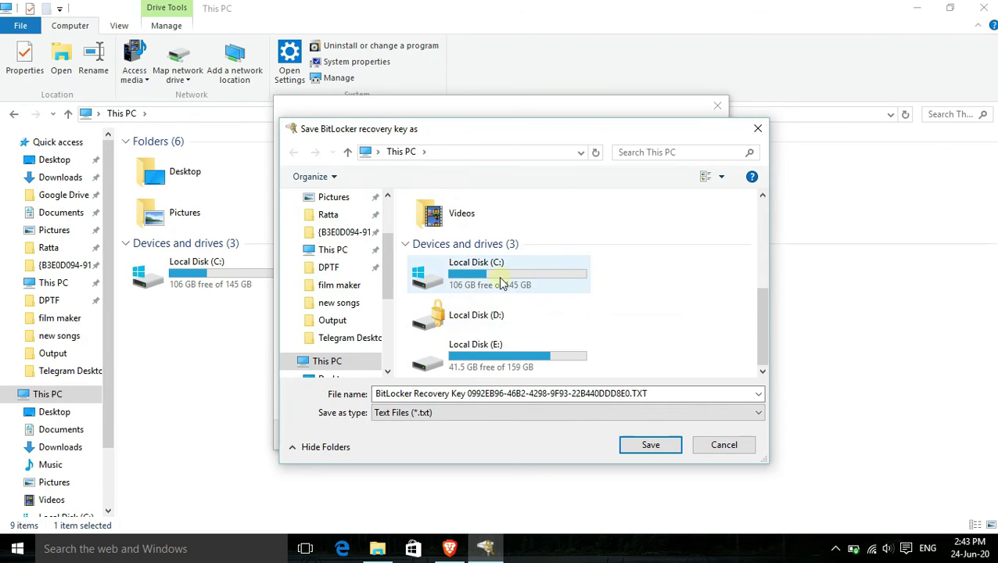
double_click(502, 283)
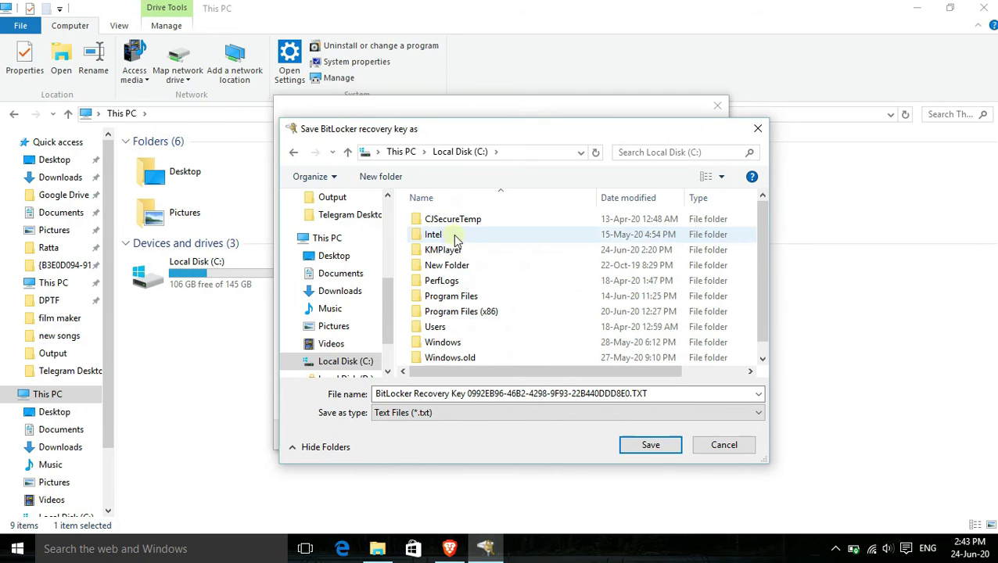
scroll(462, 289, "down", 1)
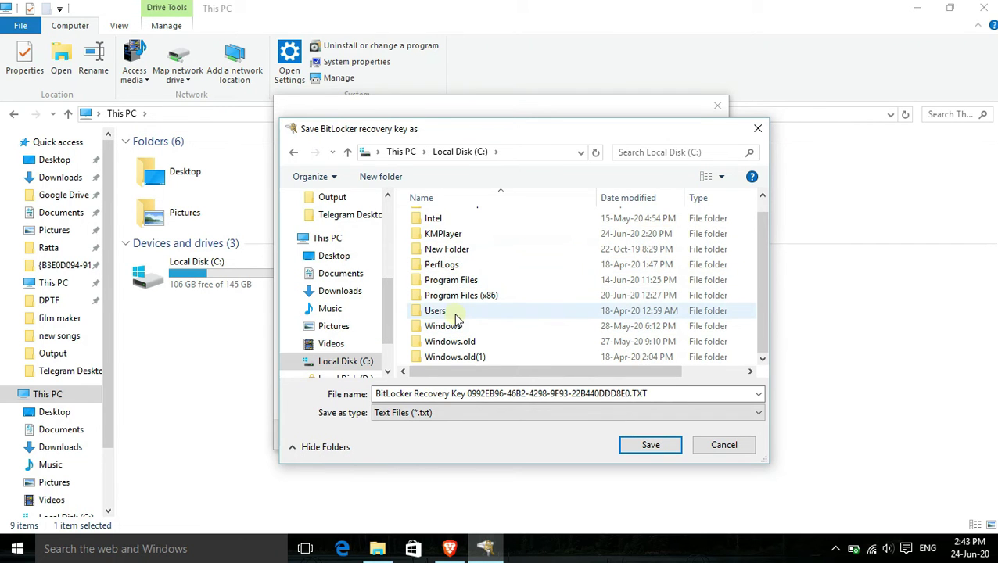
double_click(450, 312)
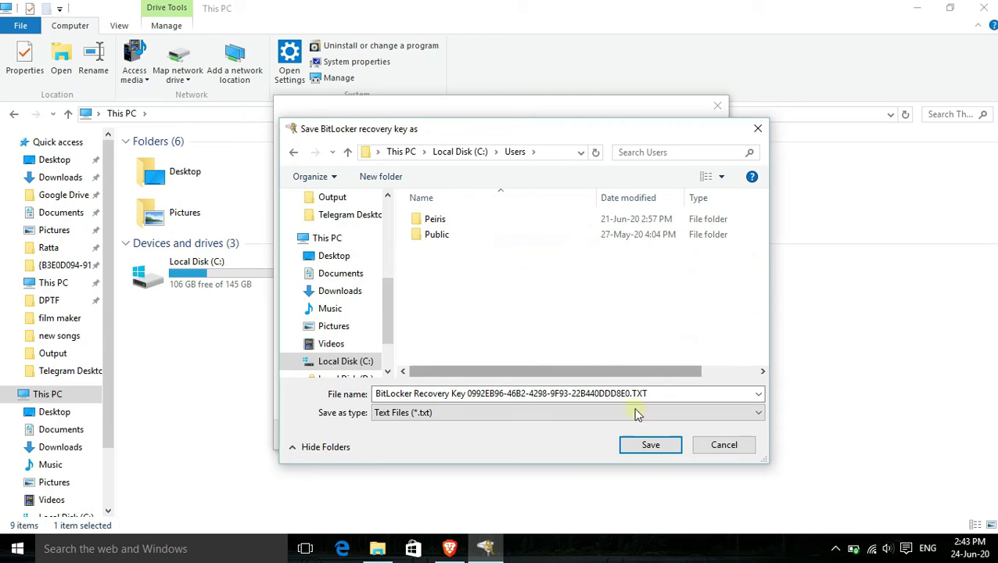
left_click(648, 446)
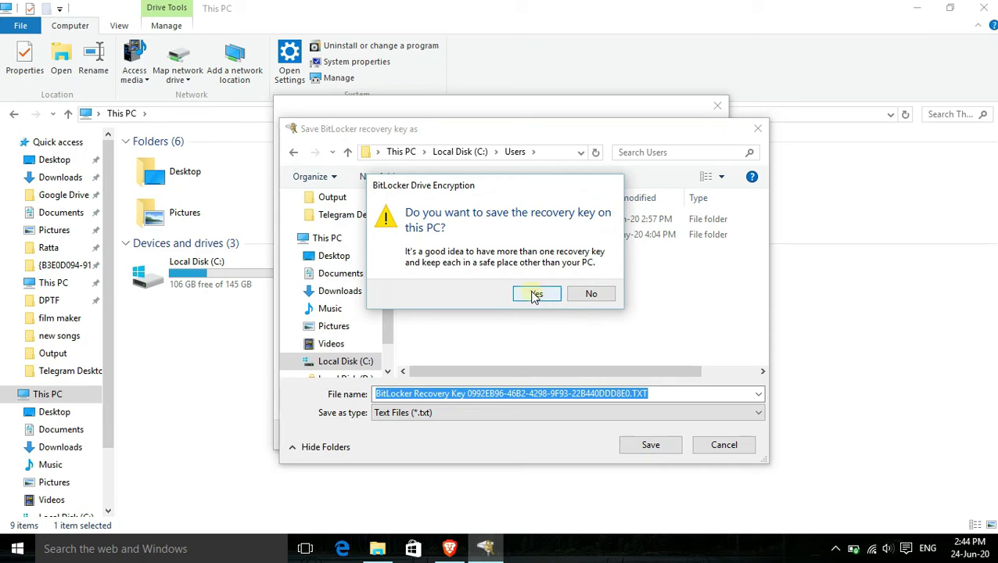
left_click(536, 293)
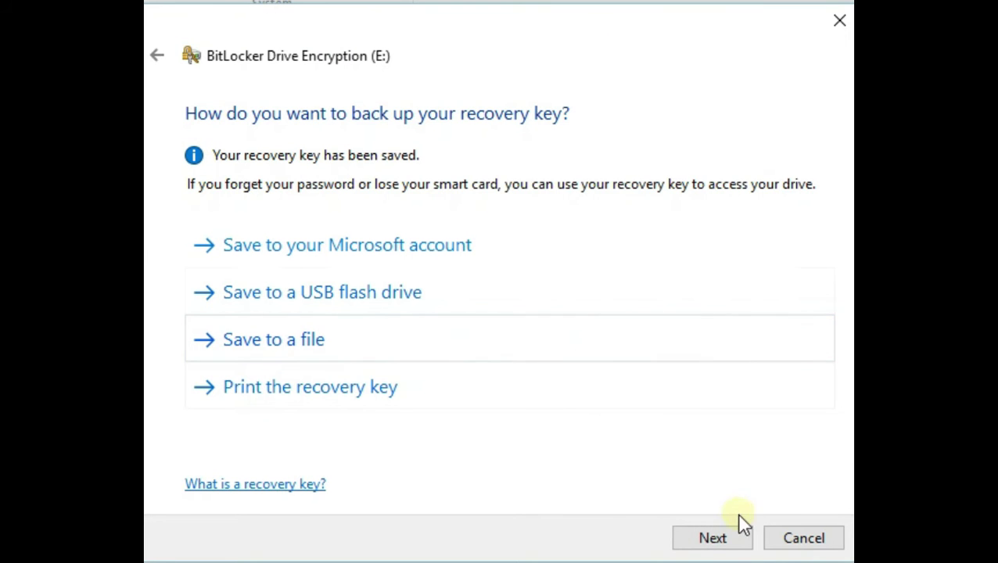
left_click(704, 543)
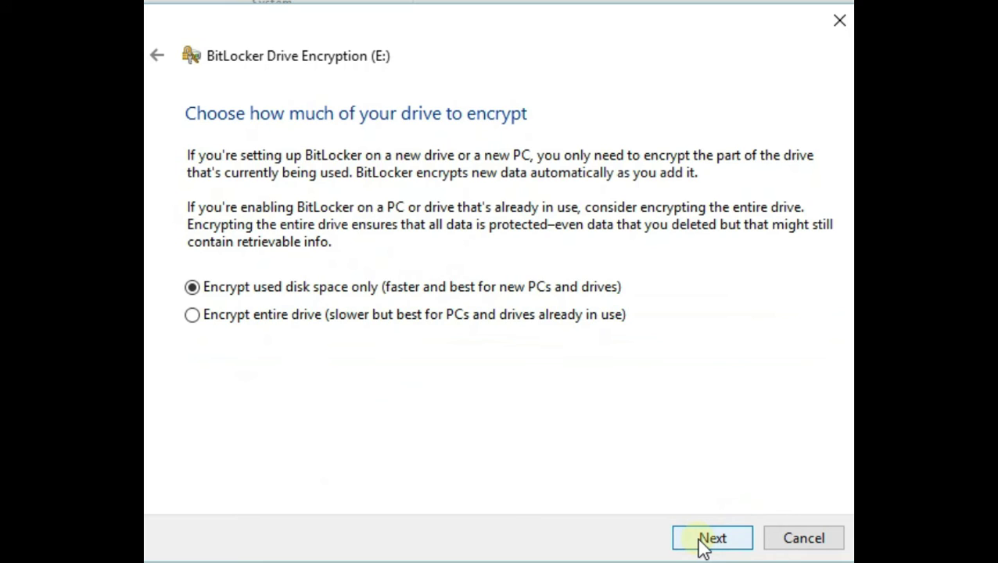
Start encrypting E:, used disk space only, with the new encryption mode.
left_click(704, 543)
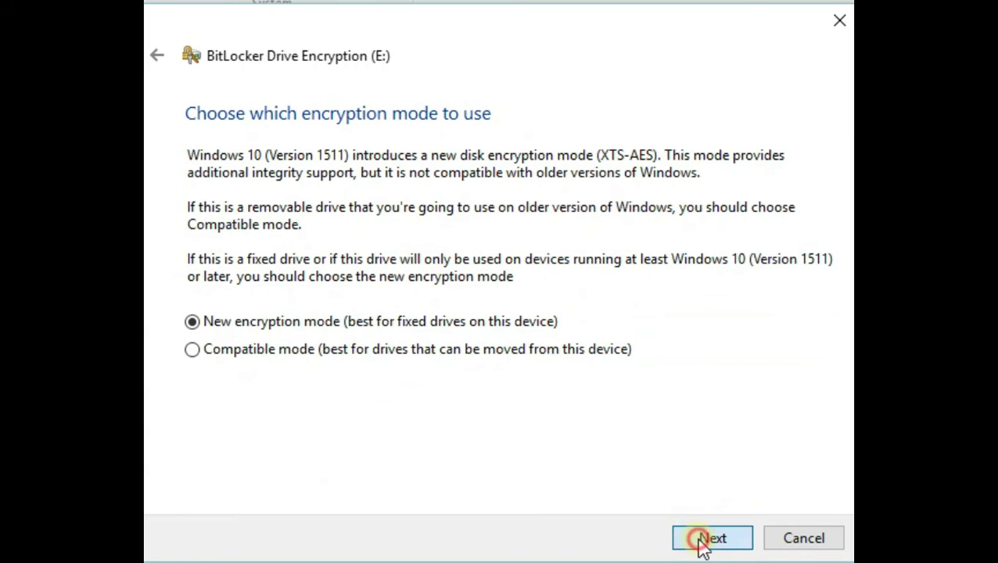
left_click(700, 540)
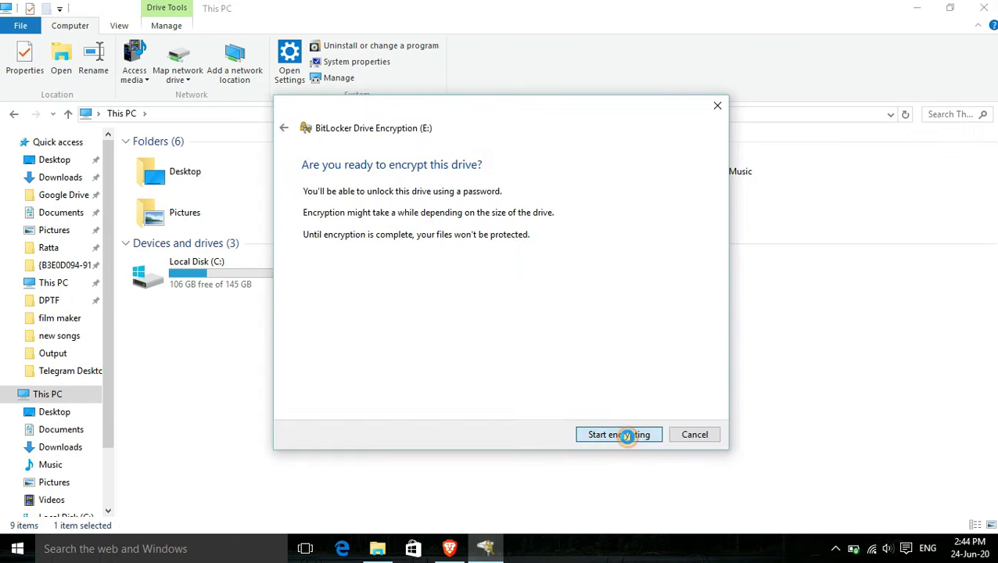
left_click(702, 546)
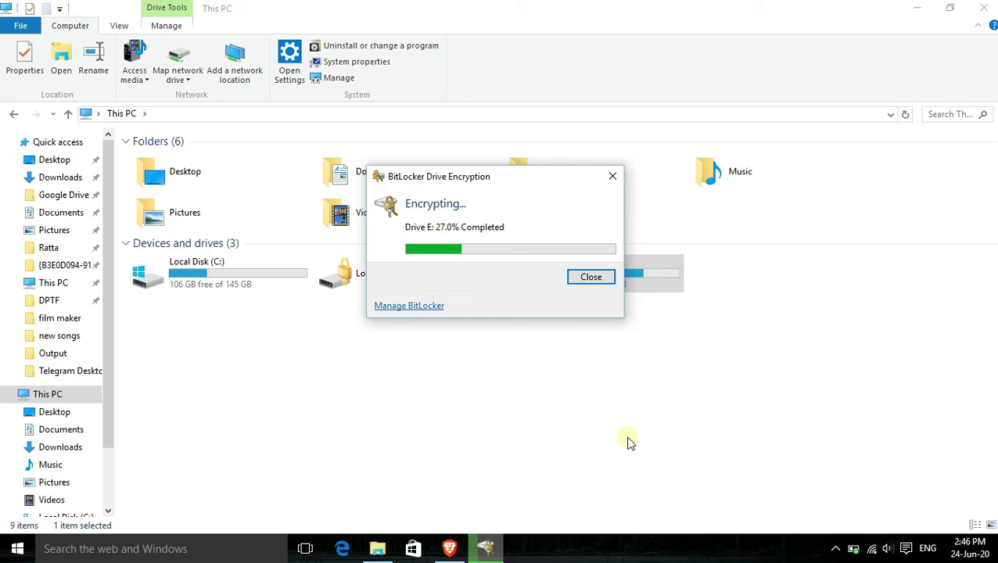
Close the Encrypting window and notification, open drive E:, then go back to This PC.
left_click(615, 176)
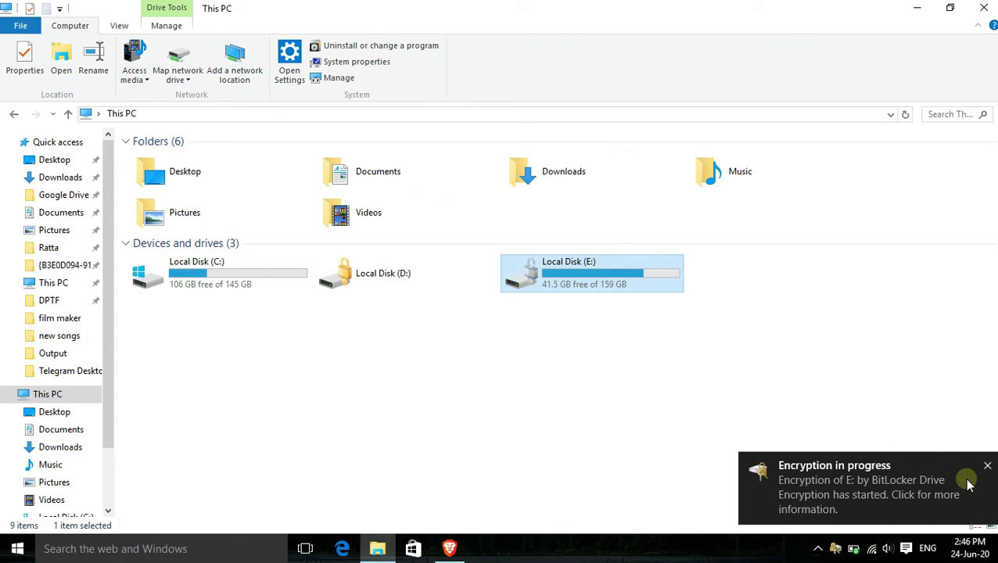
left_click(988, 467)
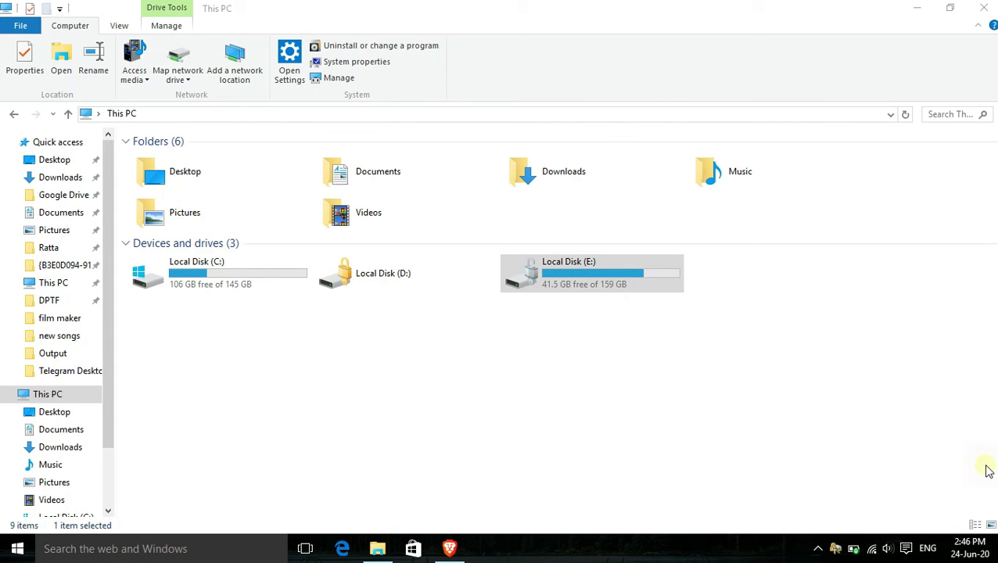
double_click(605, 286)
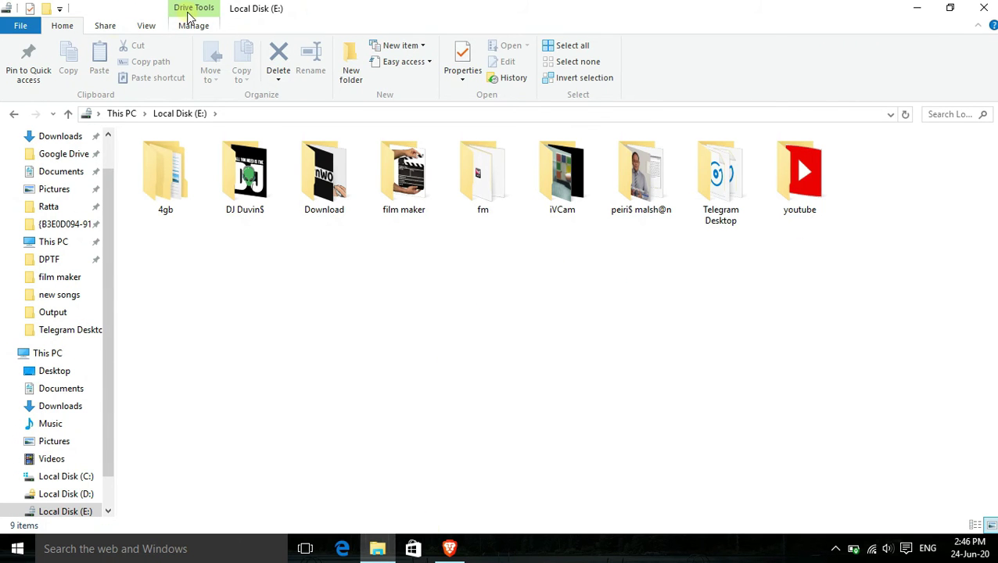
key("alt+Left")
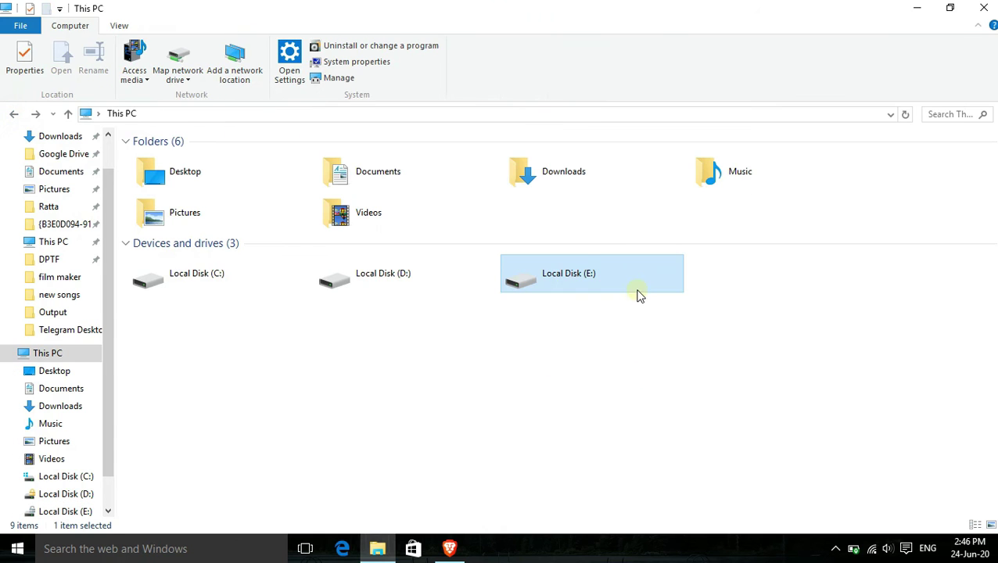
right_click(589, 276)
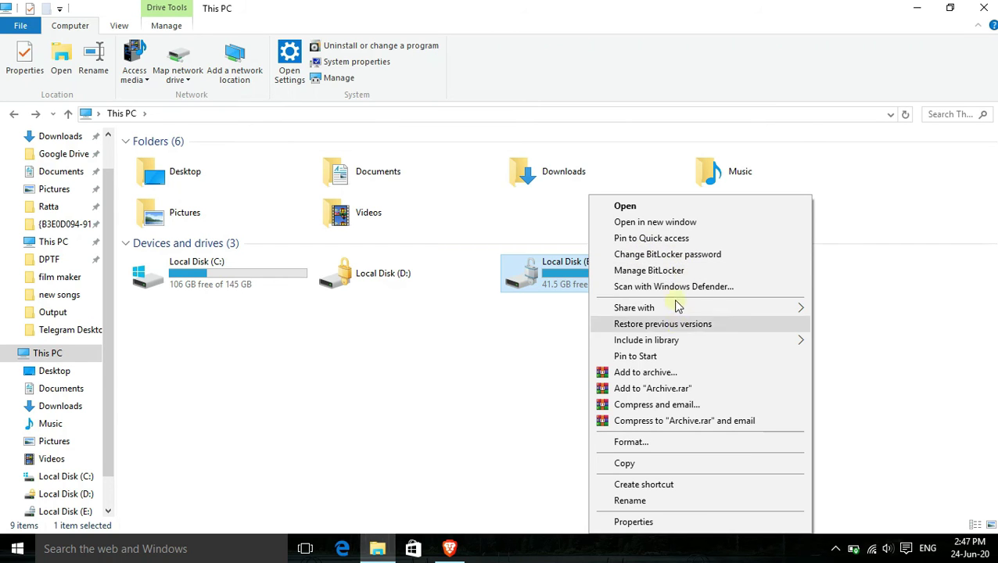
left_click(465, 372)
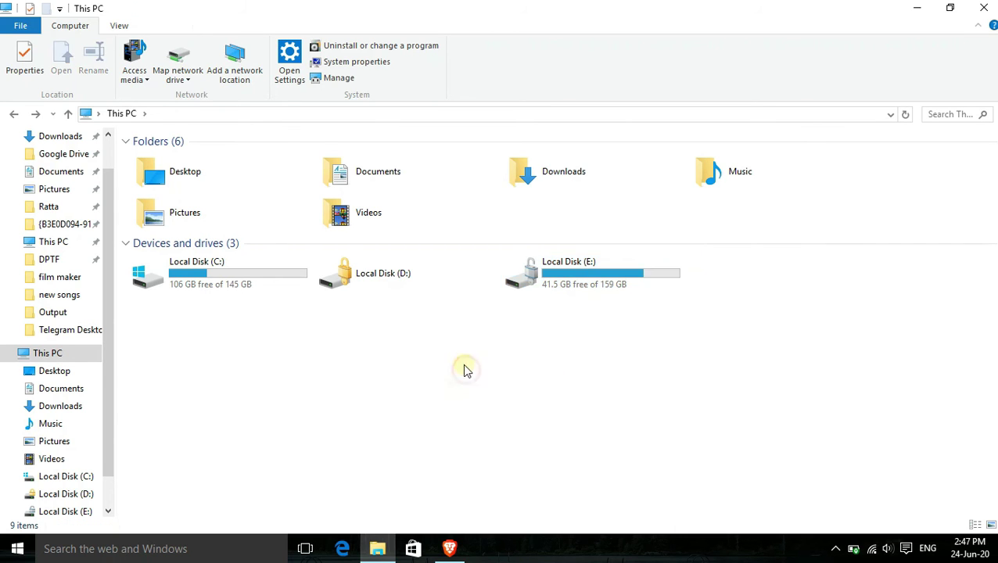
left_click(618, 280)
right_click(619, 274)
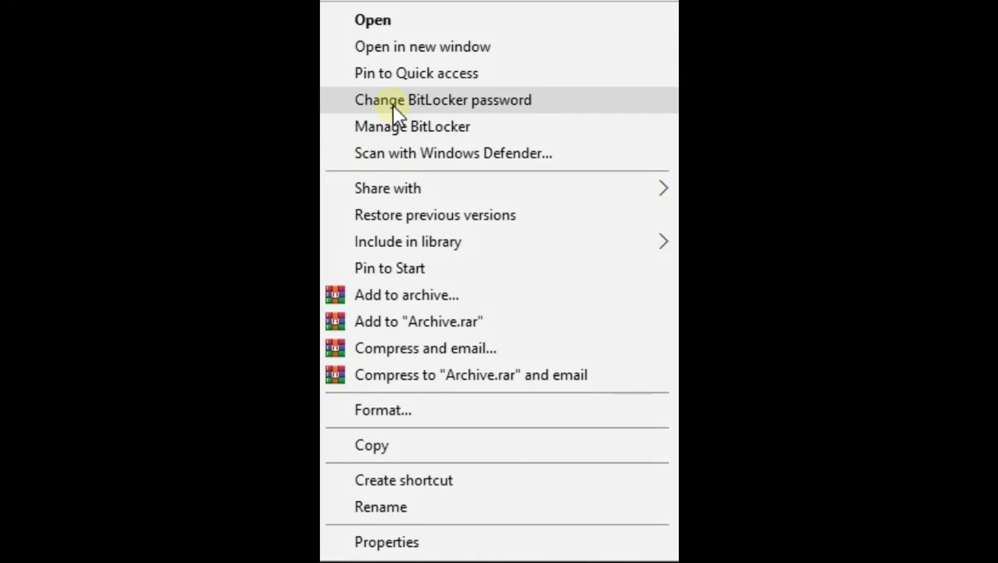
left_click(408, 126)
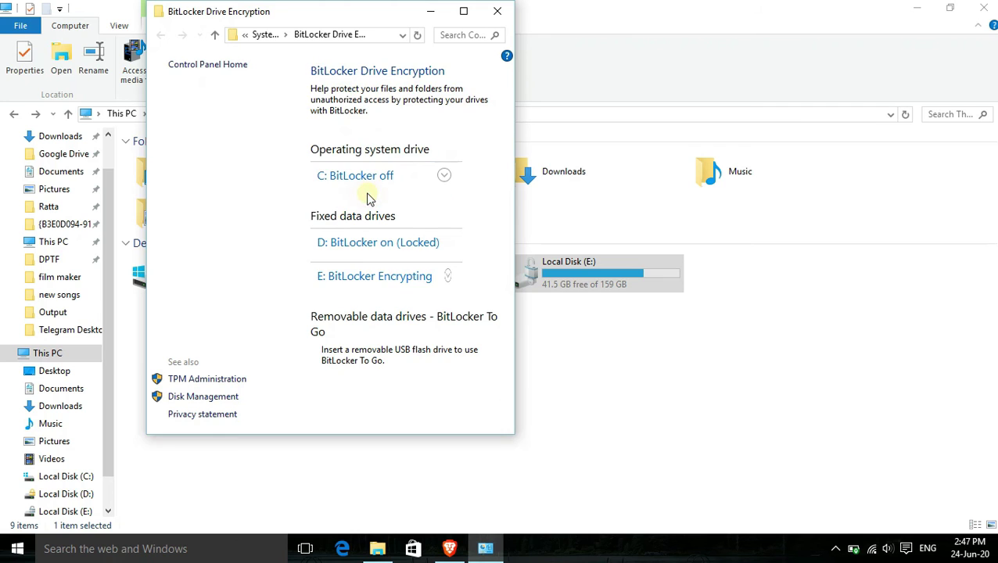
left_click(445, 175)
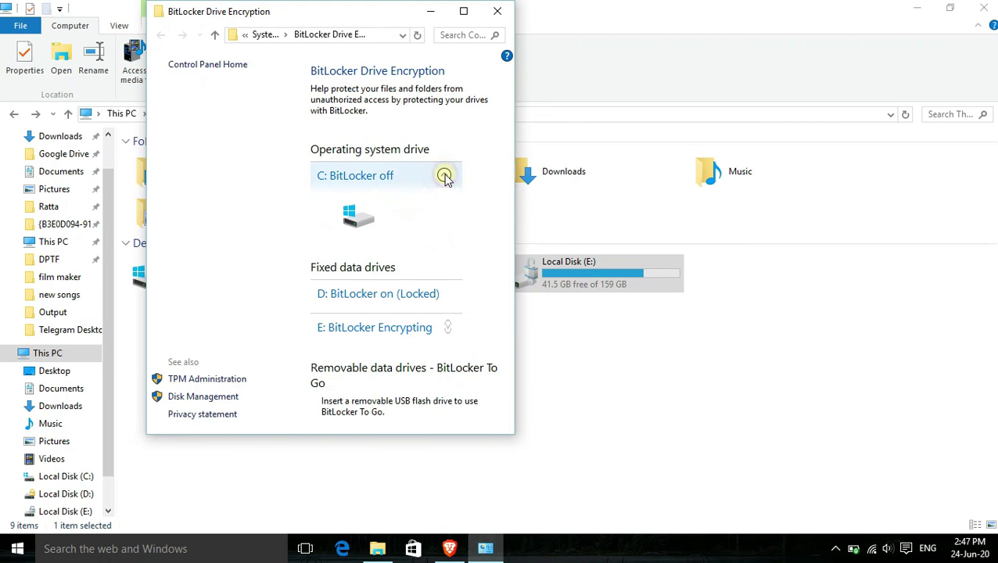
left_click(445, 176)
left_click(408, 176)
left_click(362, 214)
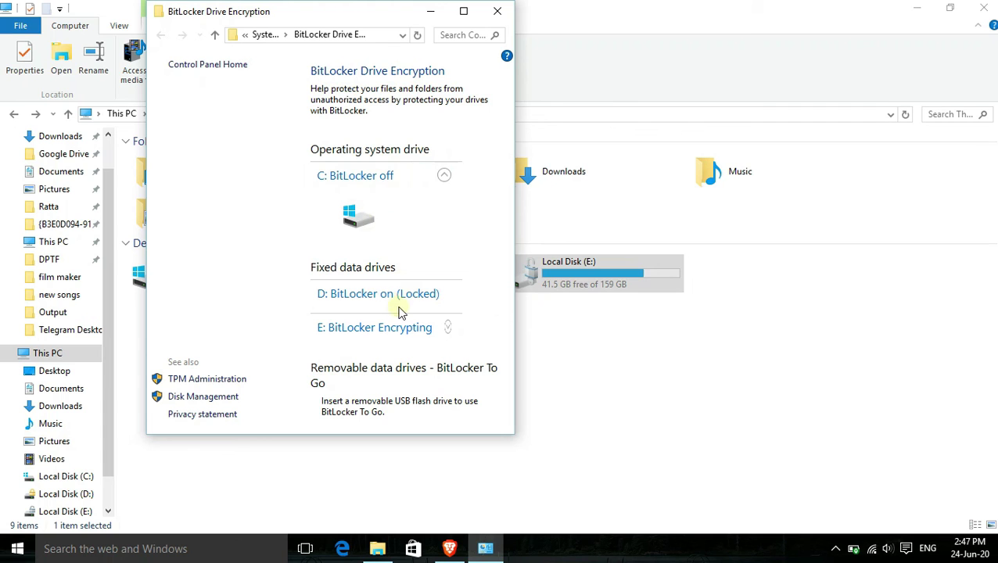
left_click(427, 302)
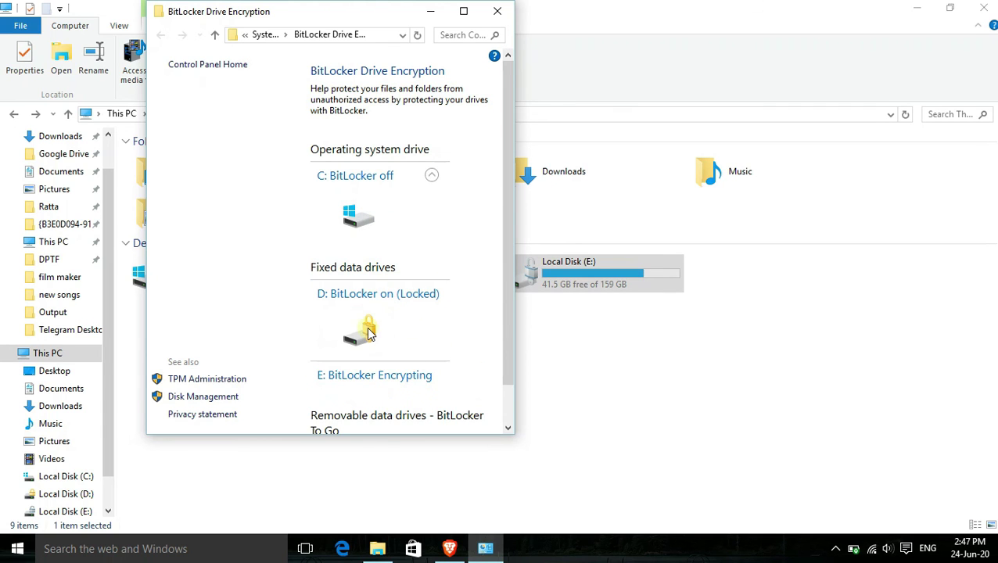
left_click(429, 173)
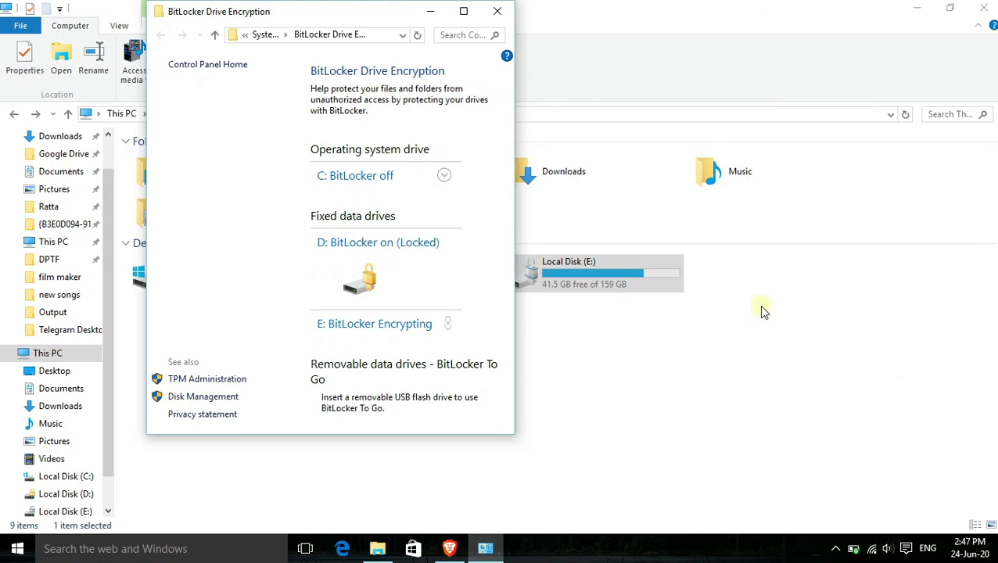
left_click(498, 11)
Open Manage BitLocker for E: maximized and try Remove password, acknowledging the refusal.
right_click(571, 284)
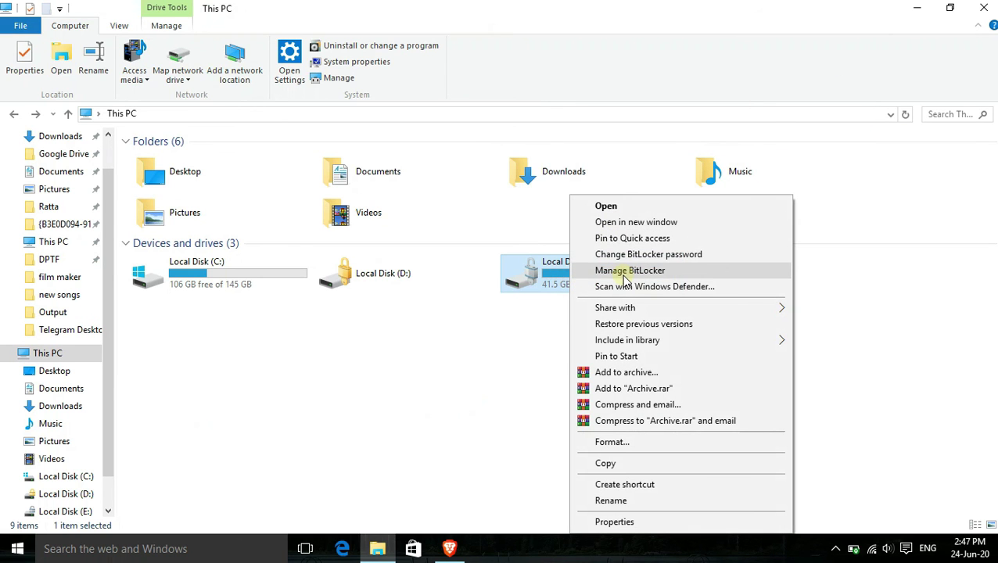
left_click(626, 271)
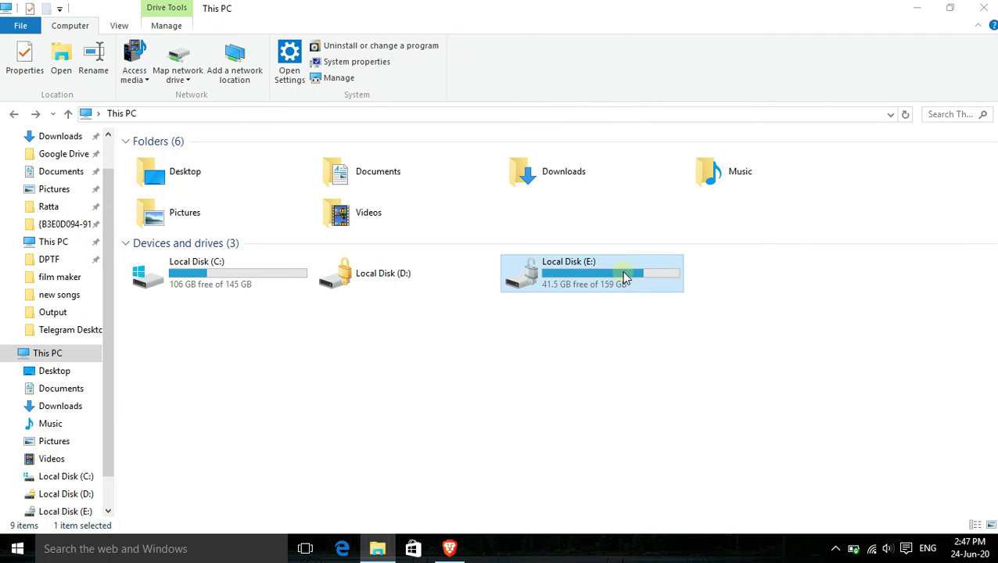
scroll(352, 276, "down", 3)
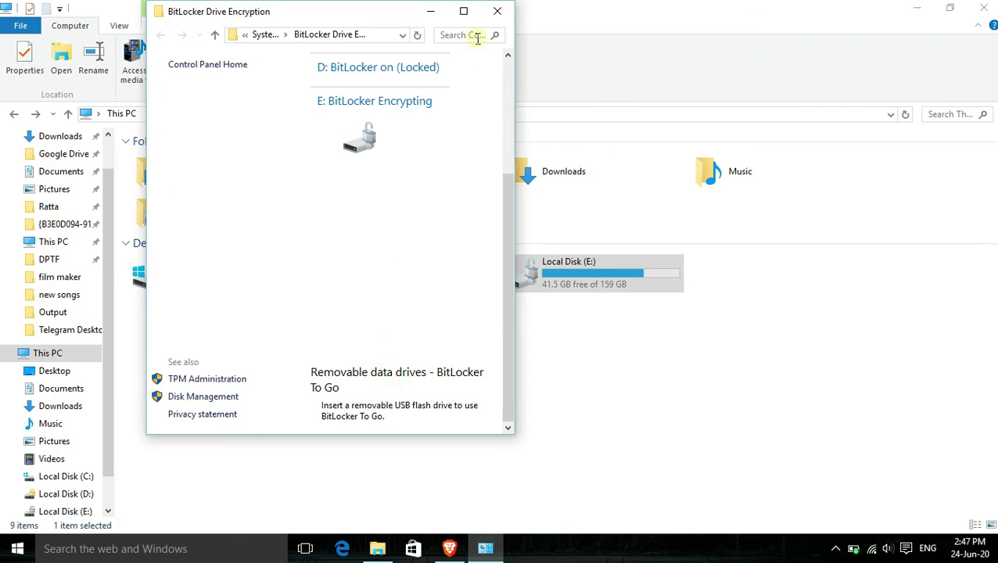
left_click(464, 11)
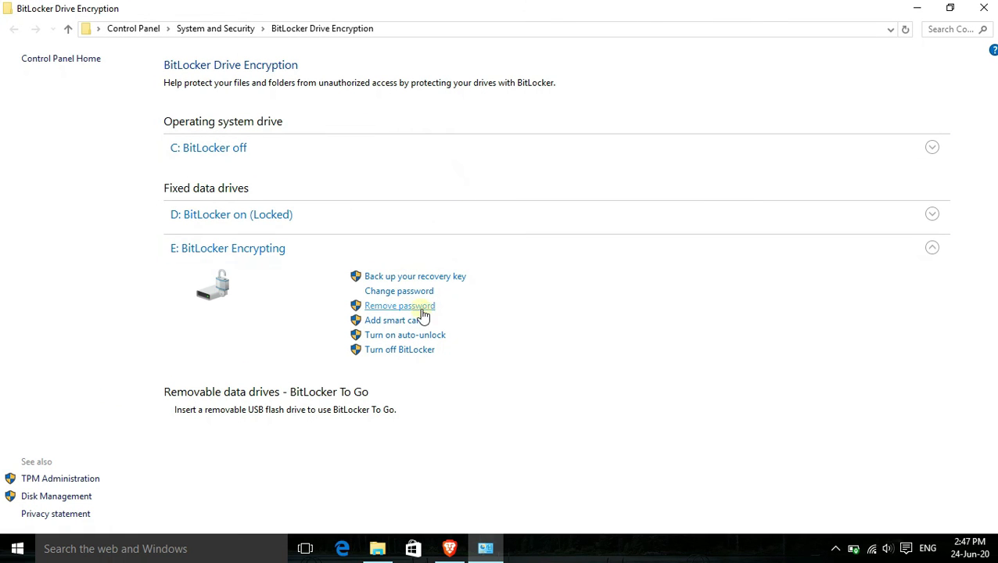
left_click(395, 309)
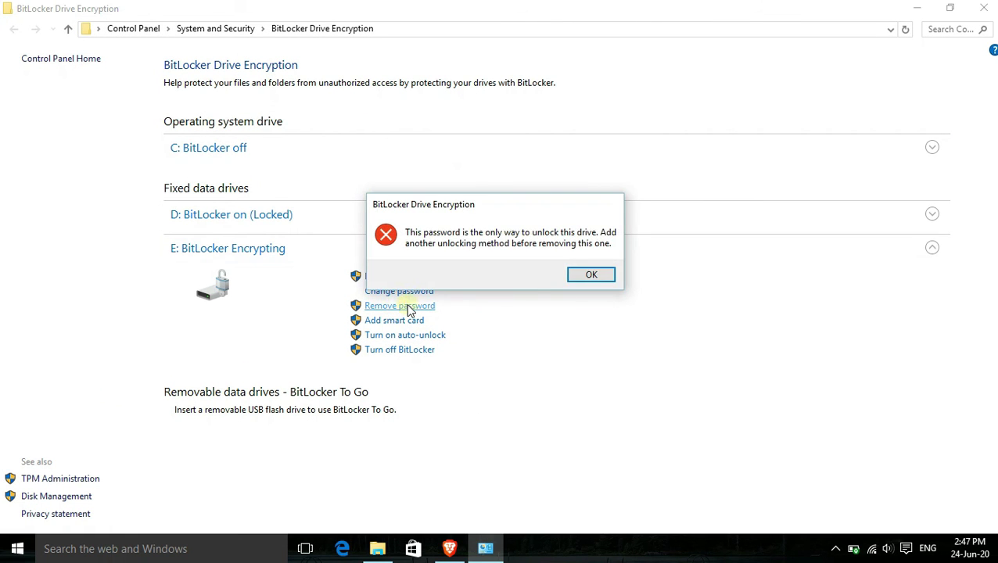
left_click(593, 274)
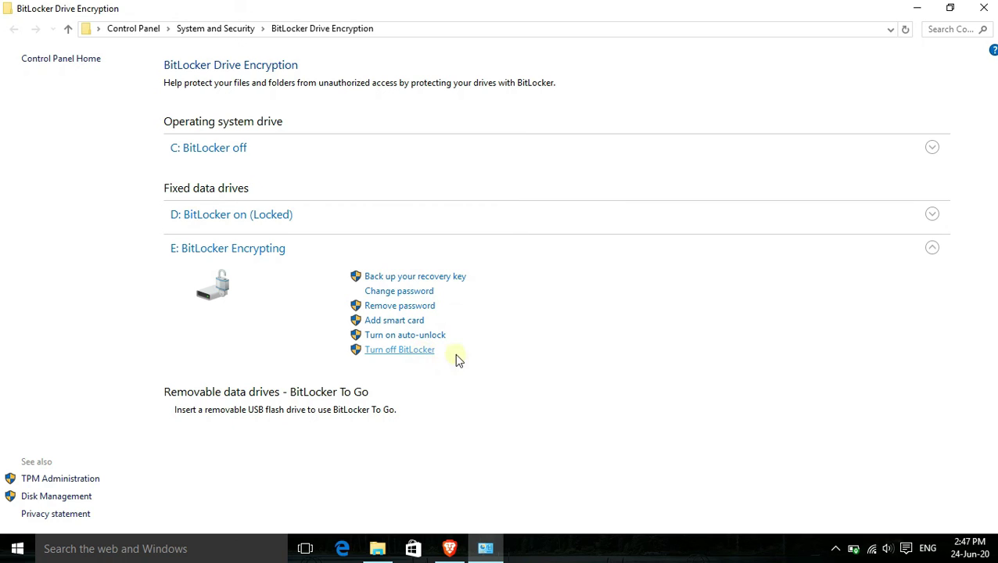
Turn off BitLocker on E: so it starts decrypting, then close Control Panel.
left_click(432, 351)
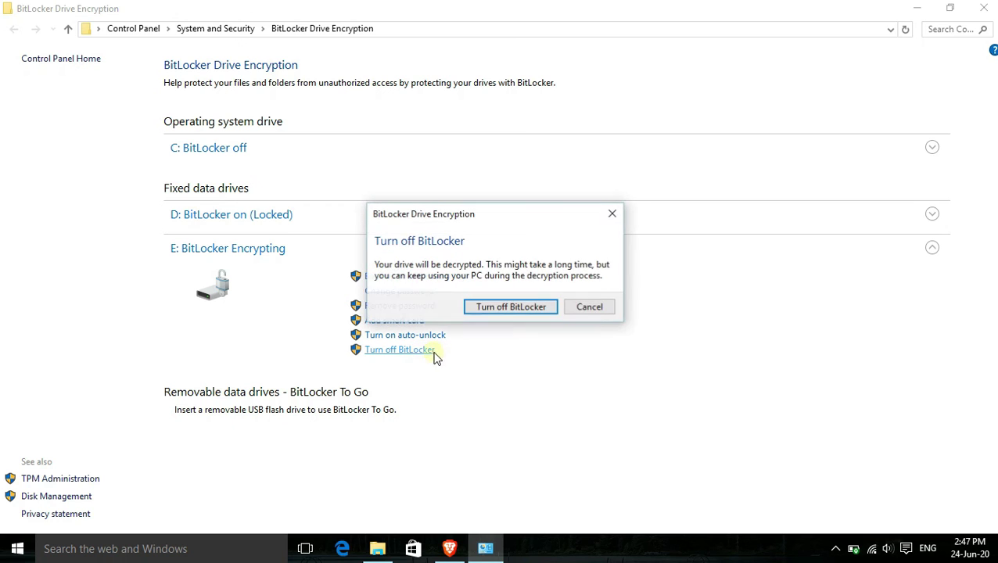
left_click(528, 310)
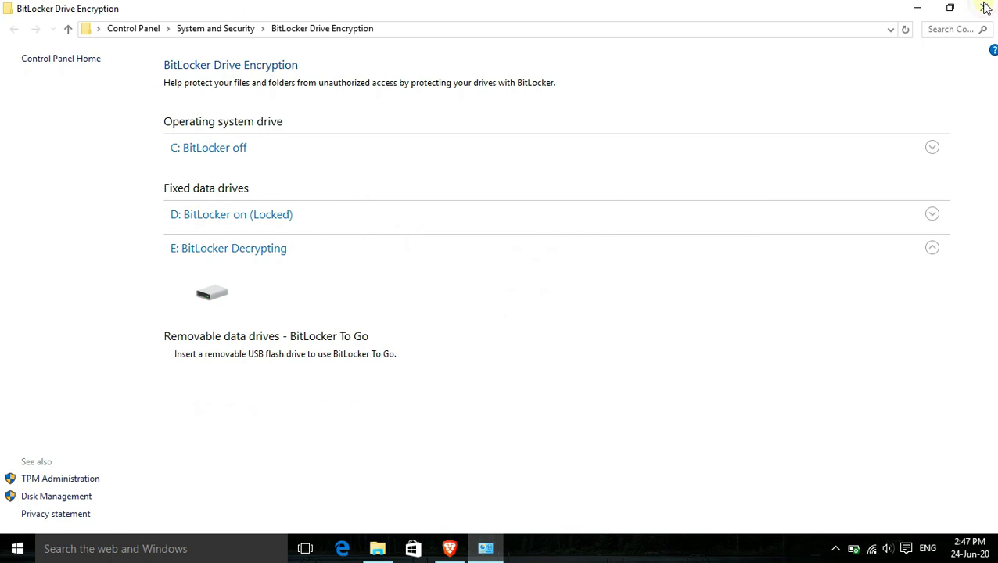
left_click(985, 7)
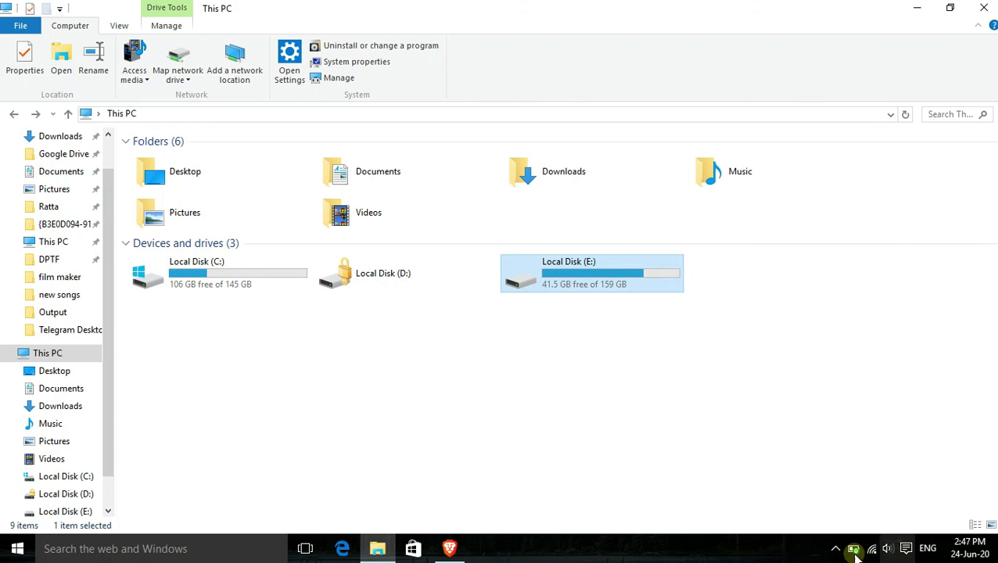